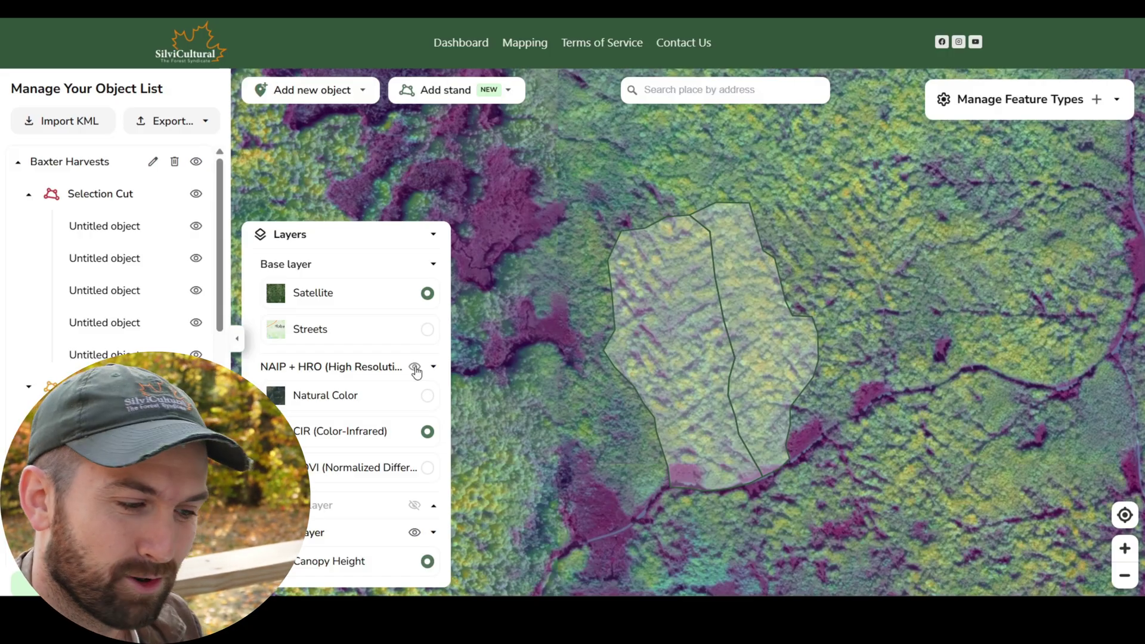
- Hide and restore the NAIP + HRO imagery layer to compare it with the map underneath
click(415, 368)
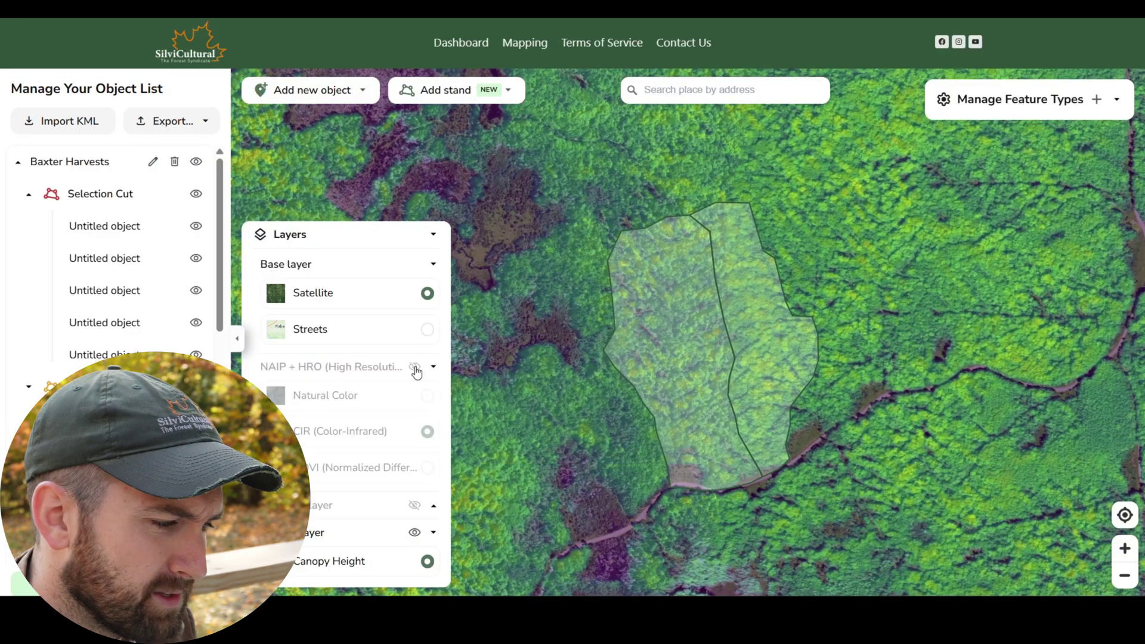
click(415, 368)
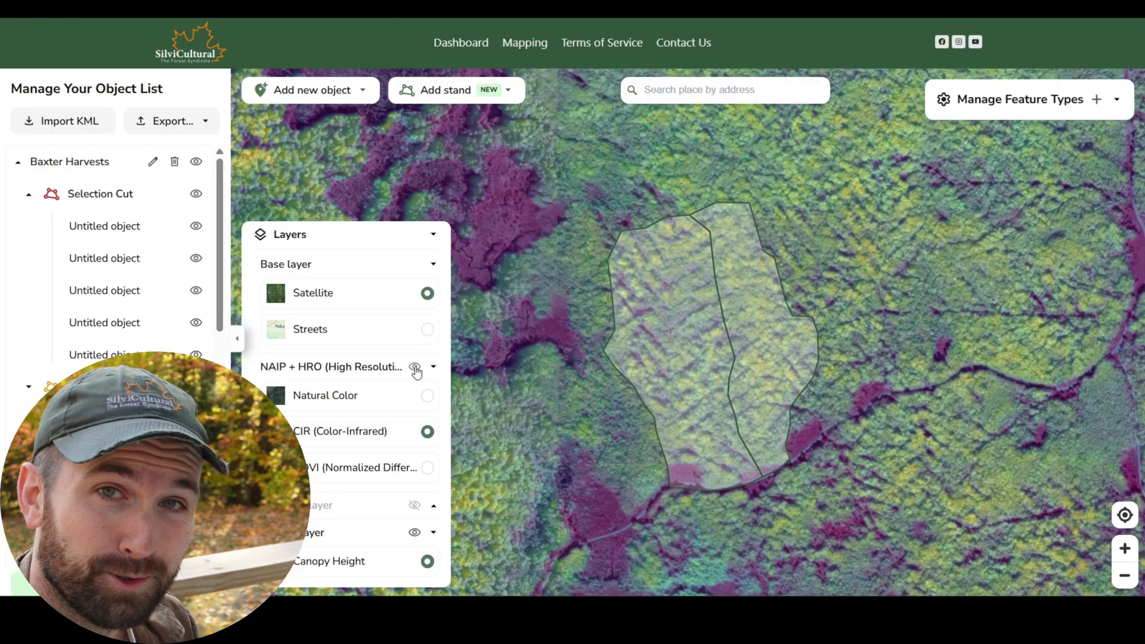
- Add a forest inventory to the 17.89-acre stand with BAF 10, four plots, tree counts for seven species and average heights
click(633, 303)
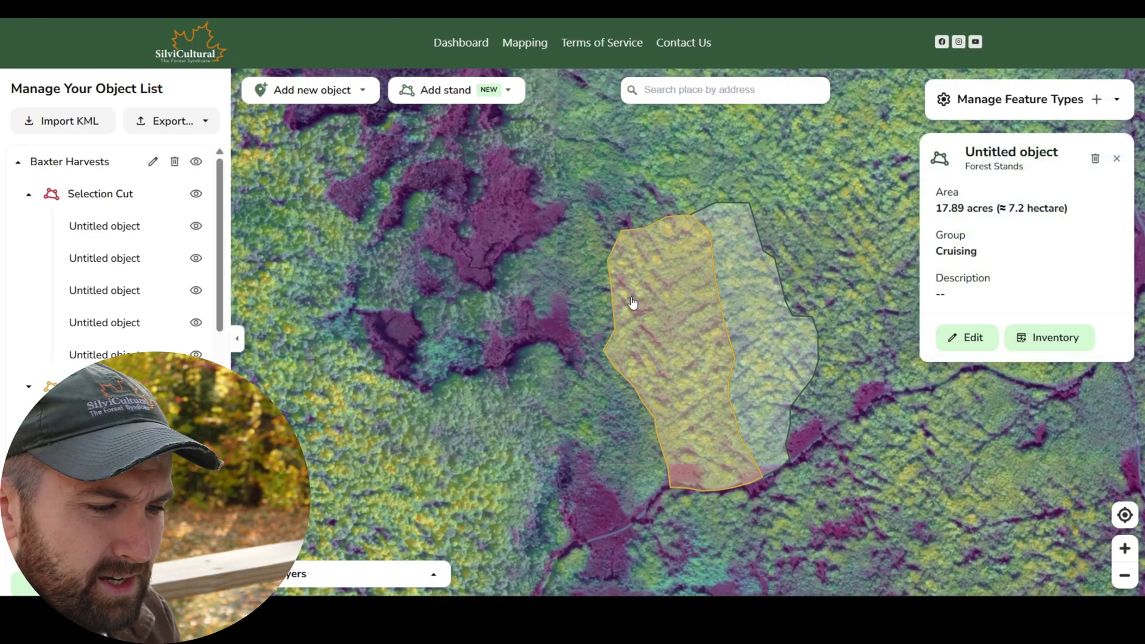
click(1031, 346)
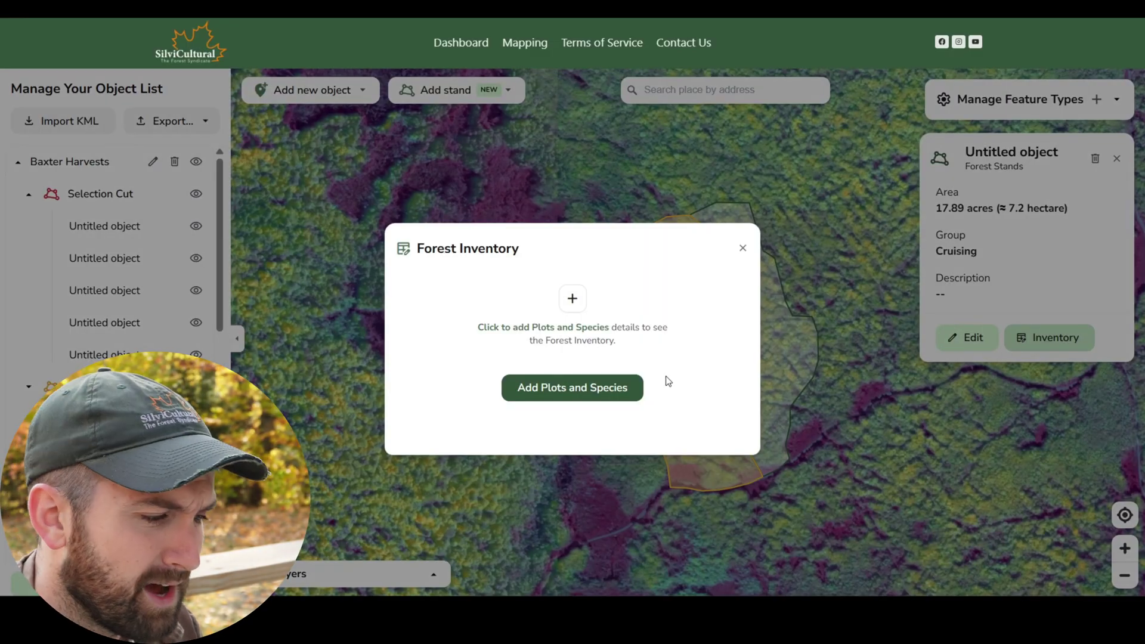
click(614, 388)
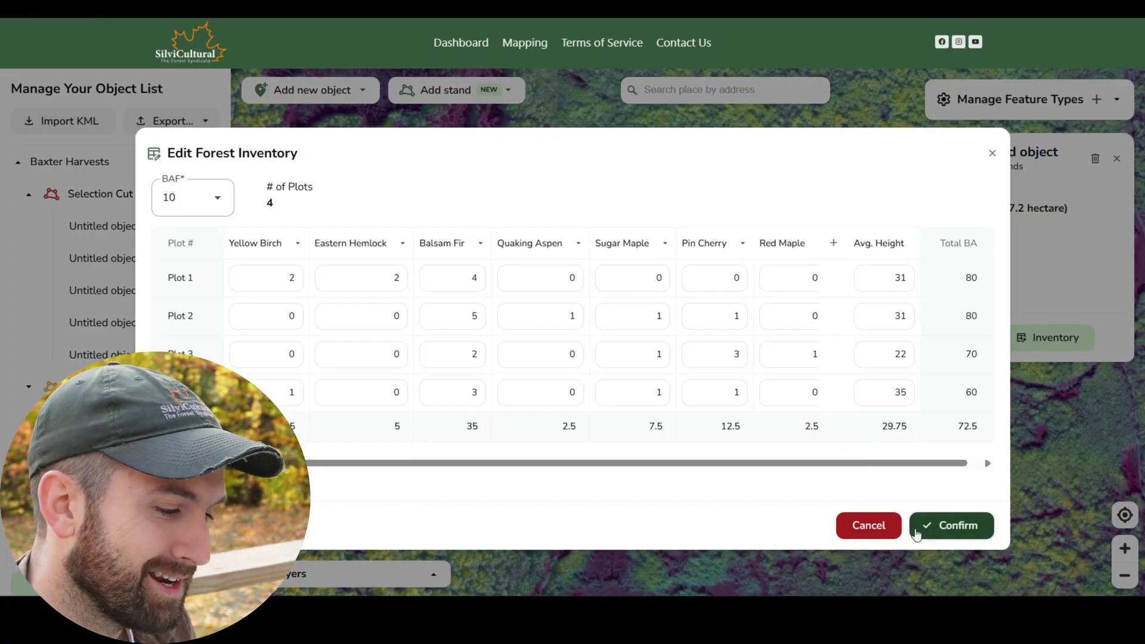
click(941, 534)
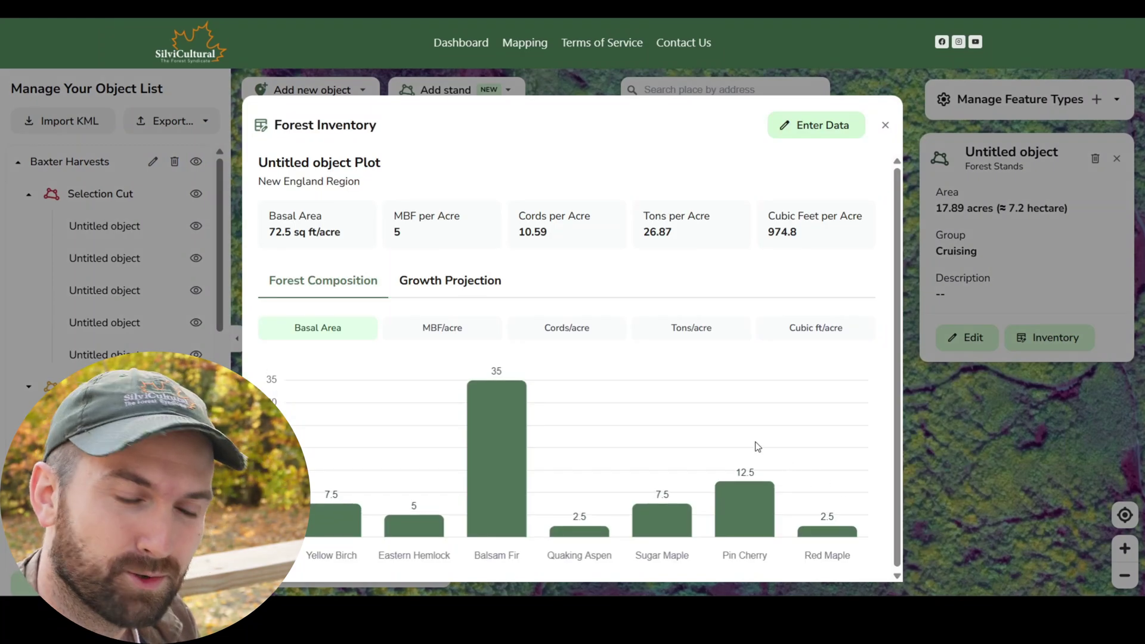
- View the stand's forest composition in cords per acre, check the Balsam Fir bar, and close the inventory
click(596, 339)
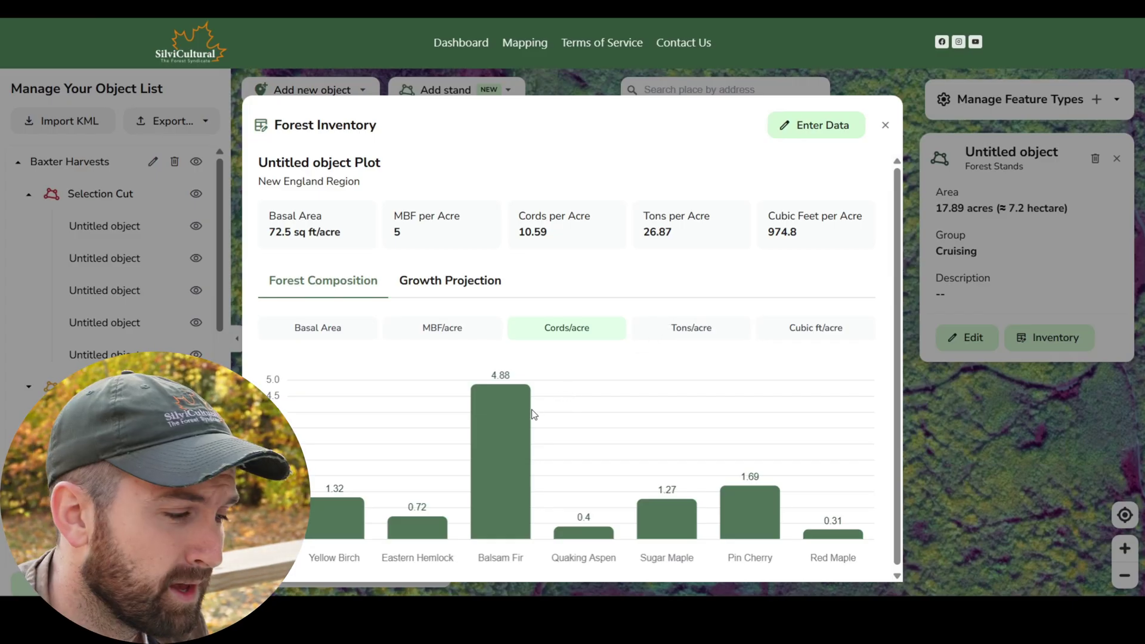
mouse_move(531, 413)
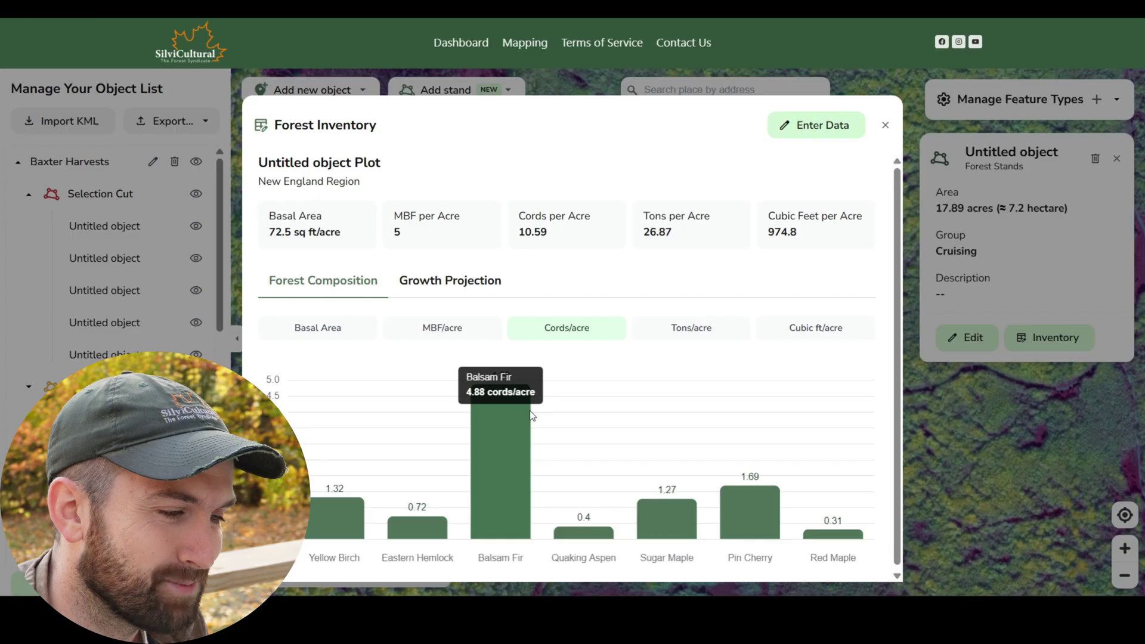
click(886, 125)
- Hide the Canopy Height layer so the color-infrared imagery shows over the stands
scroll(787, 369, up, 2)
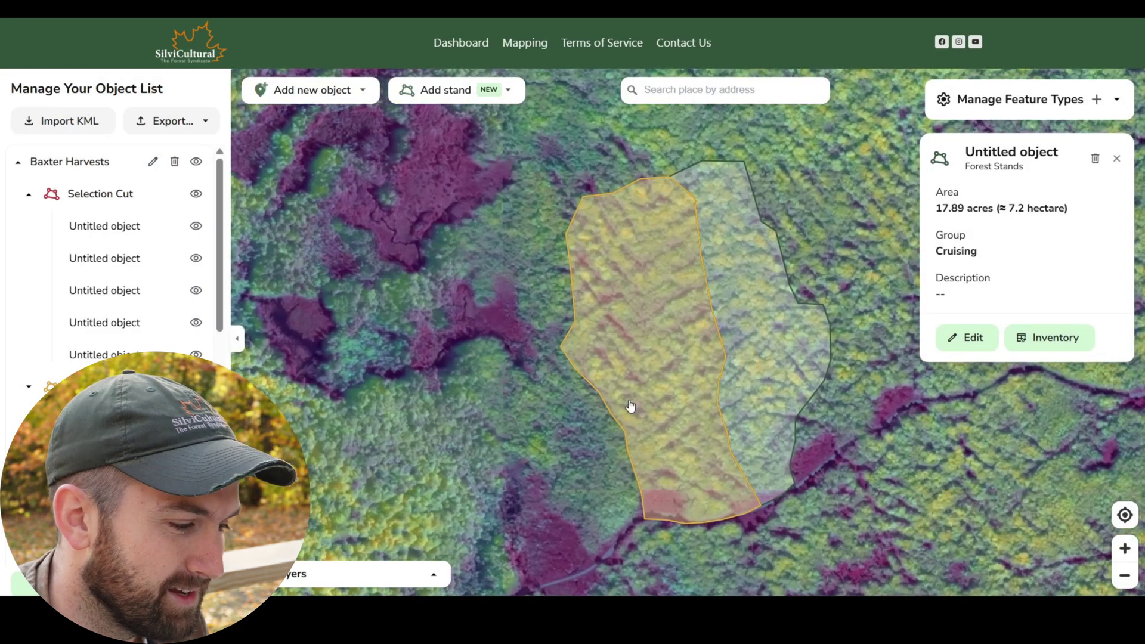
click(425, 589)
click(430, 576)
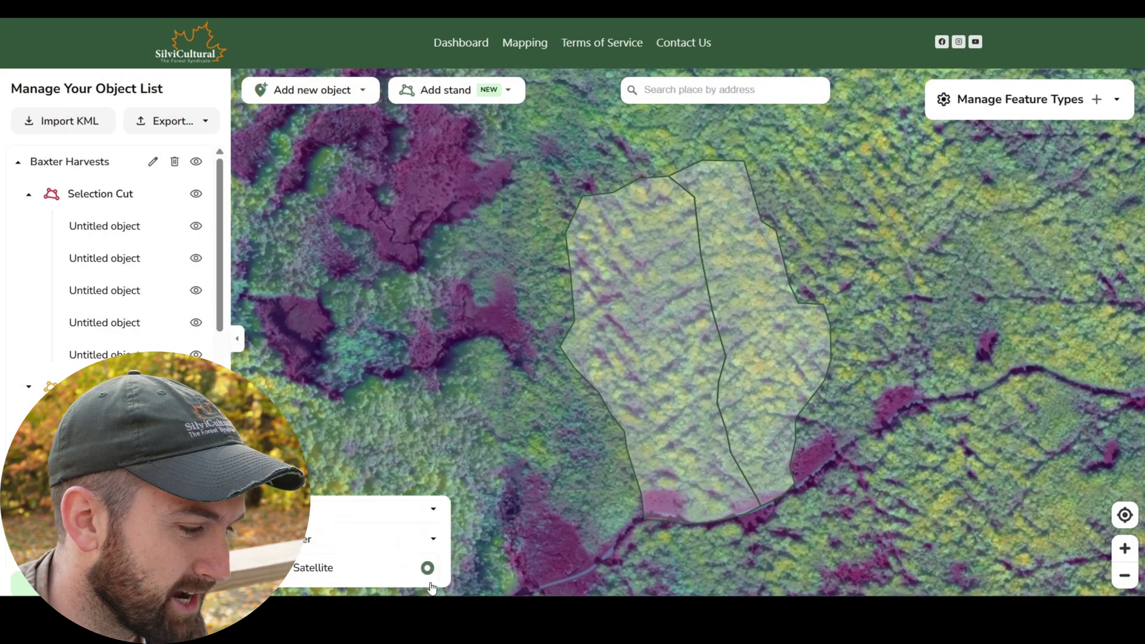
click(414, 531)
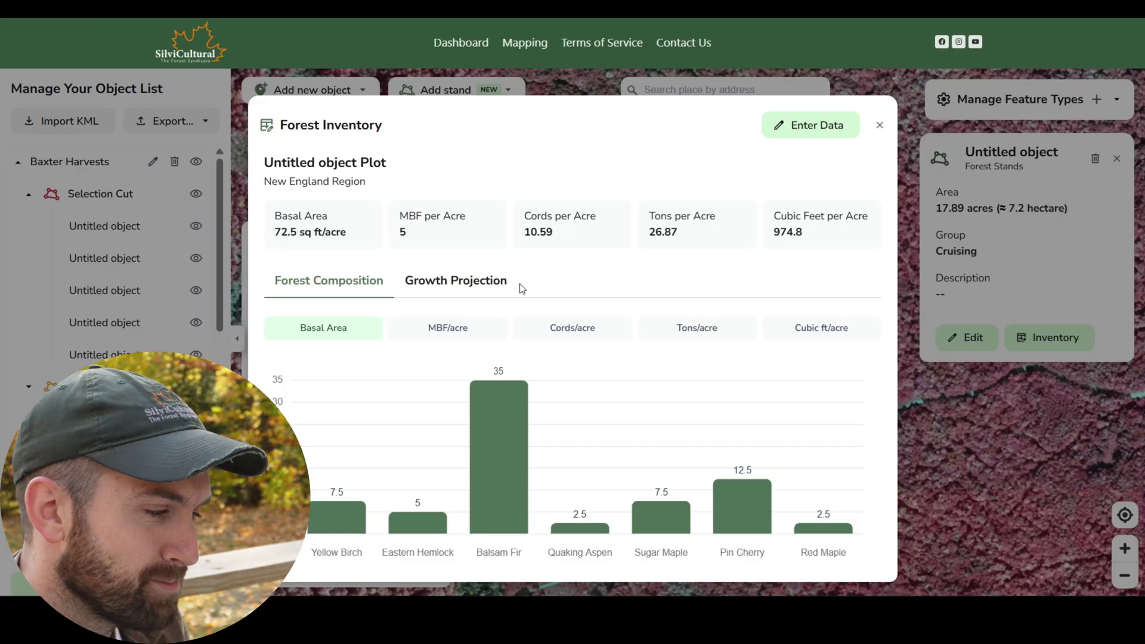
- Calculate the 17.89-acre stand's growth projection with stand age 46, Natural silviculture and Medium site quality
click(493, 279)
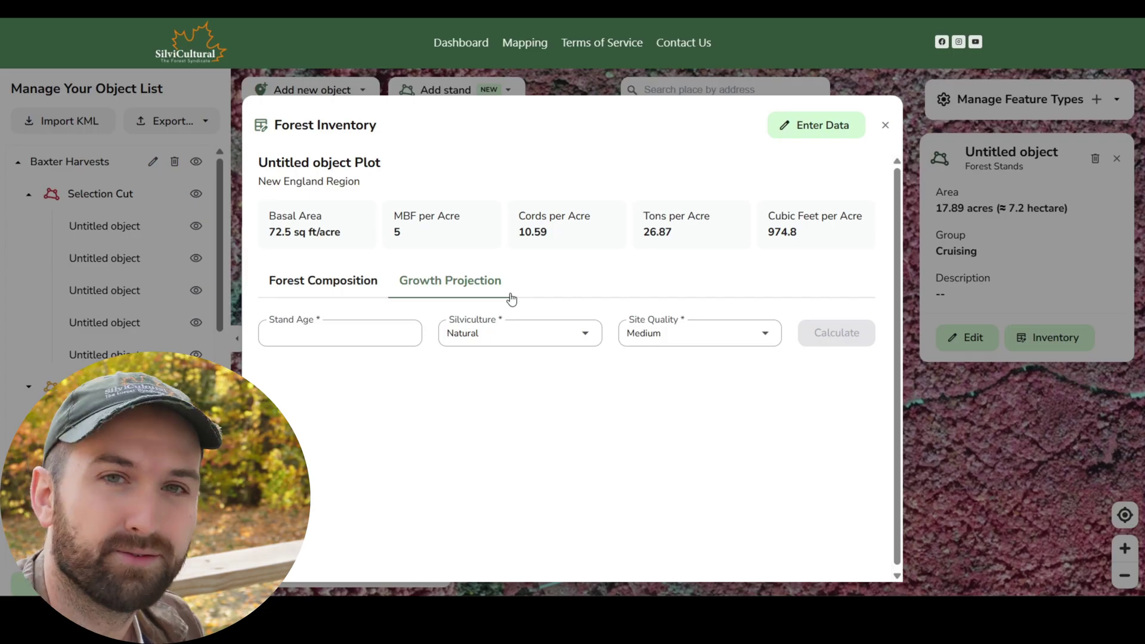
click(311, 326)
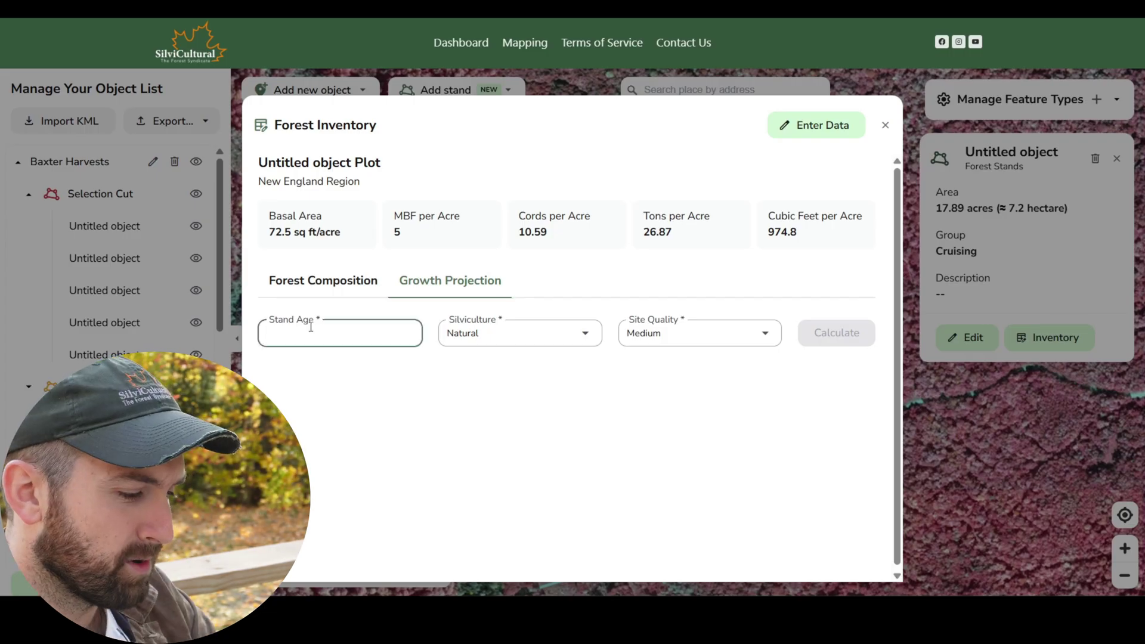
text(46)
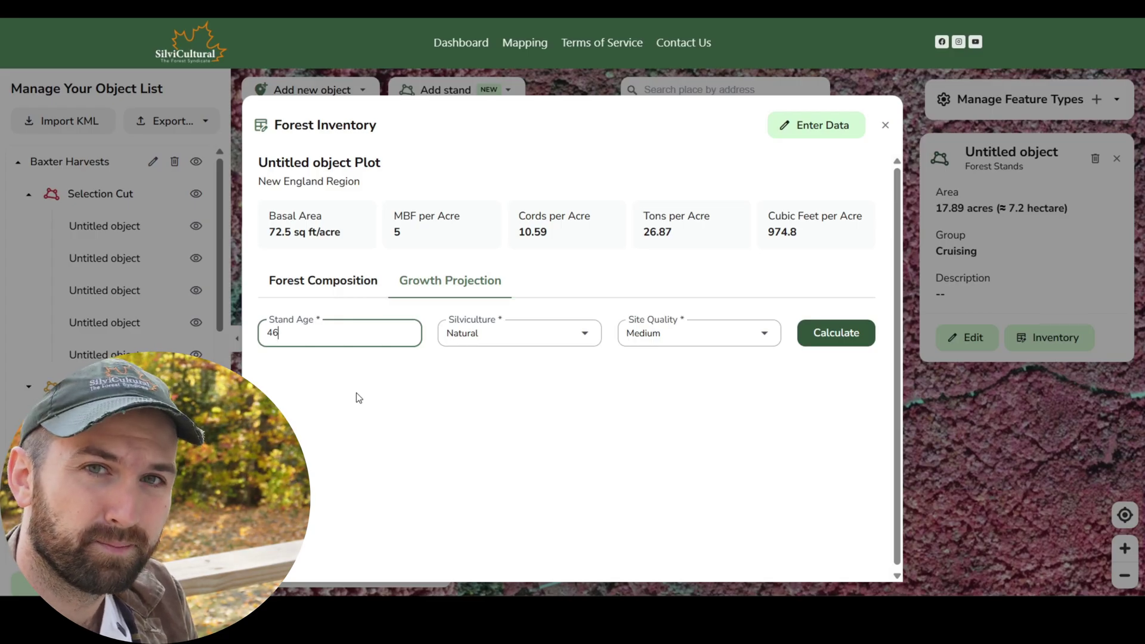
click(590, 338)
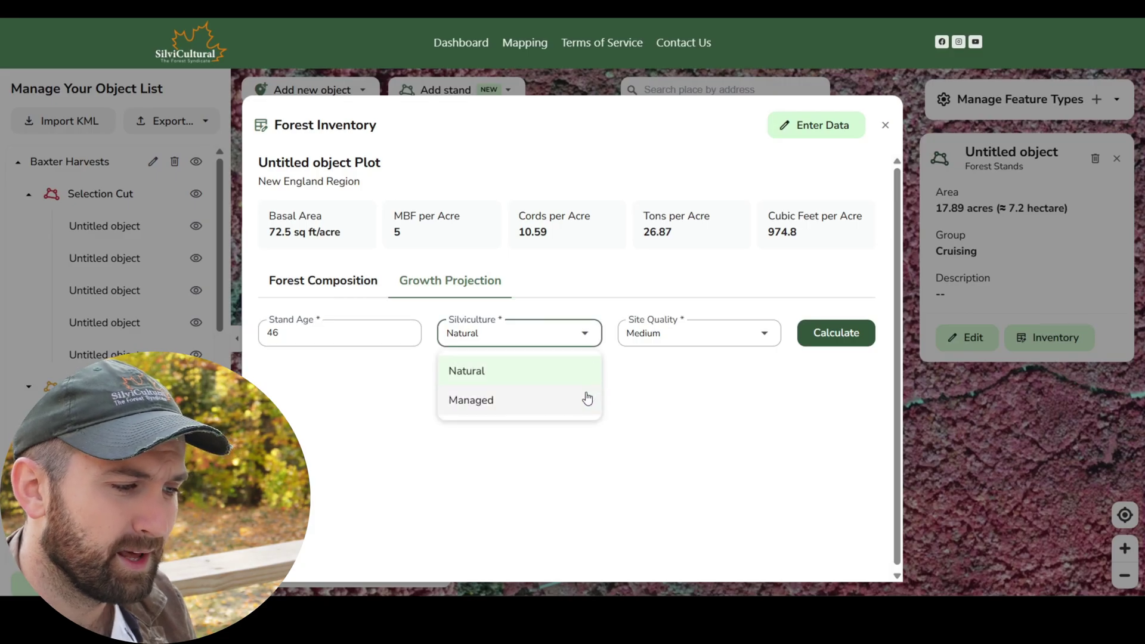
click(620, 397)
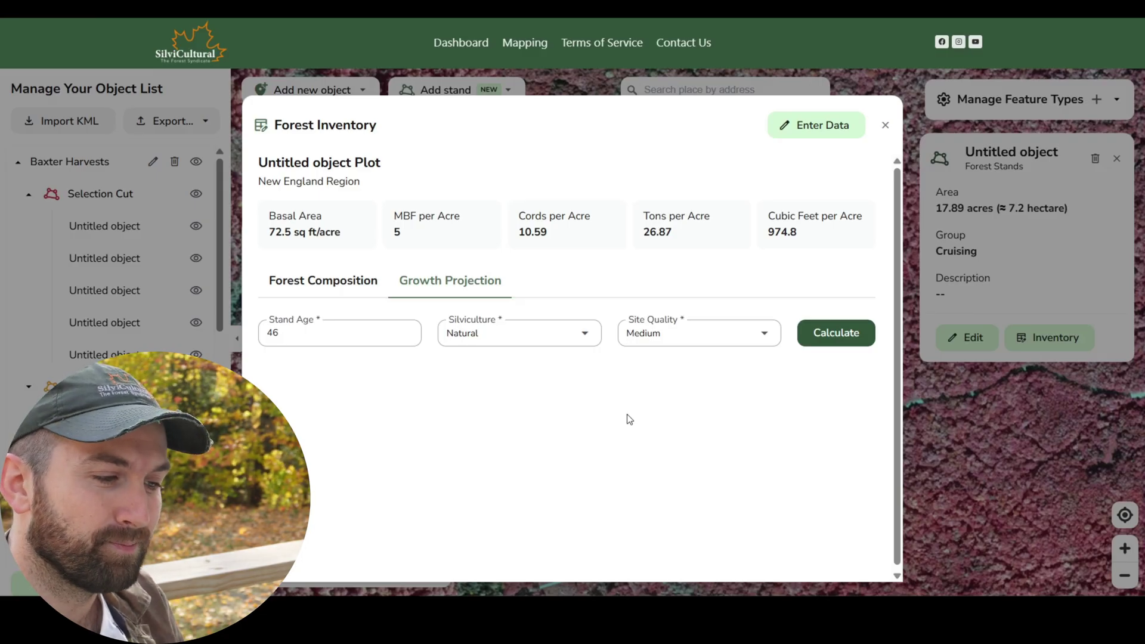
click(679, 344)
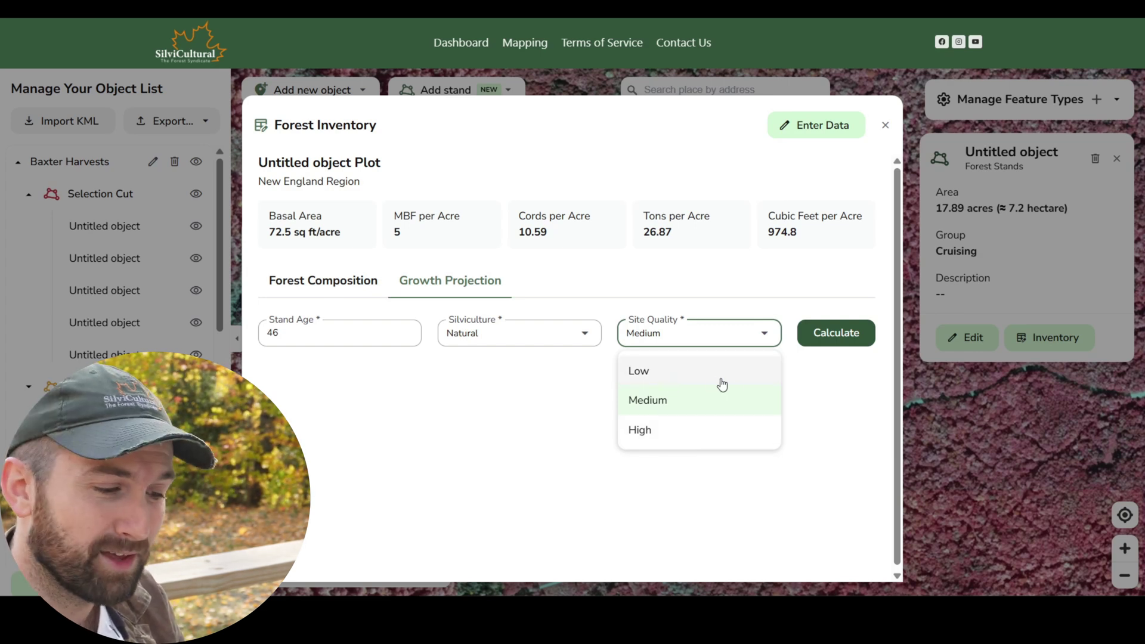
click(734, 404)
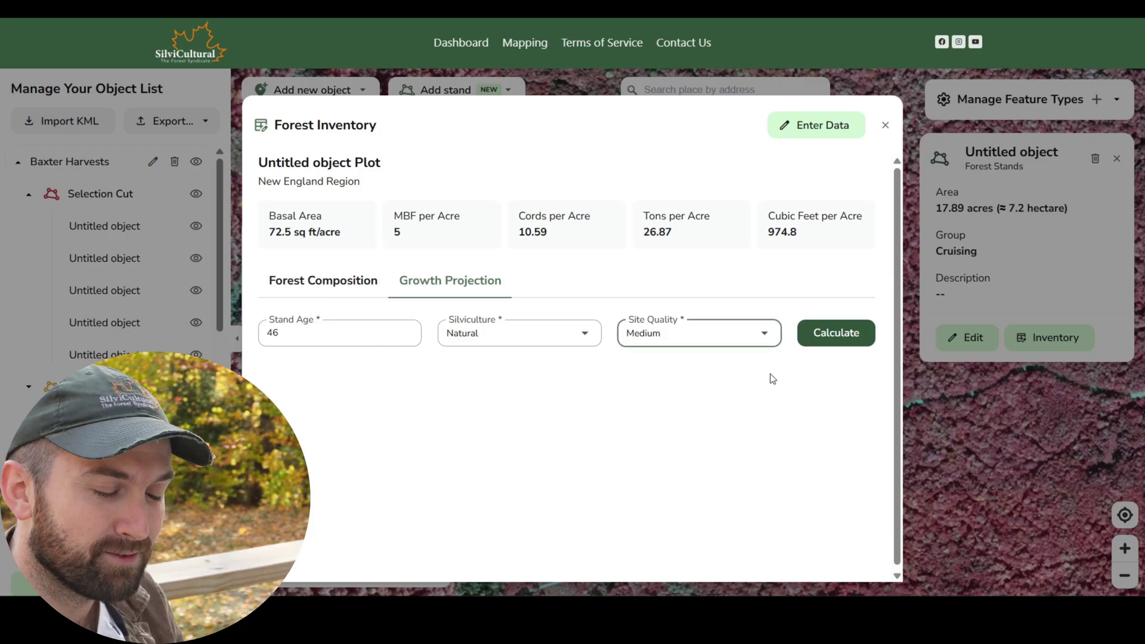
click(818, 348)
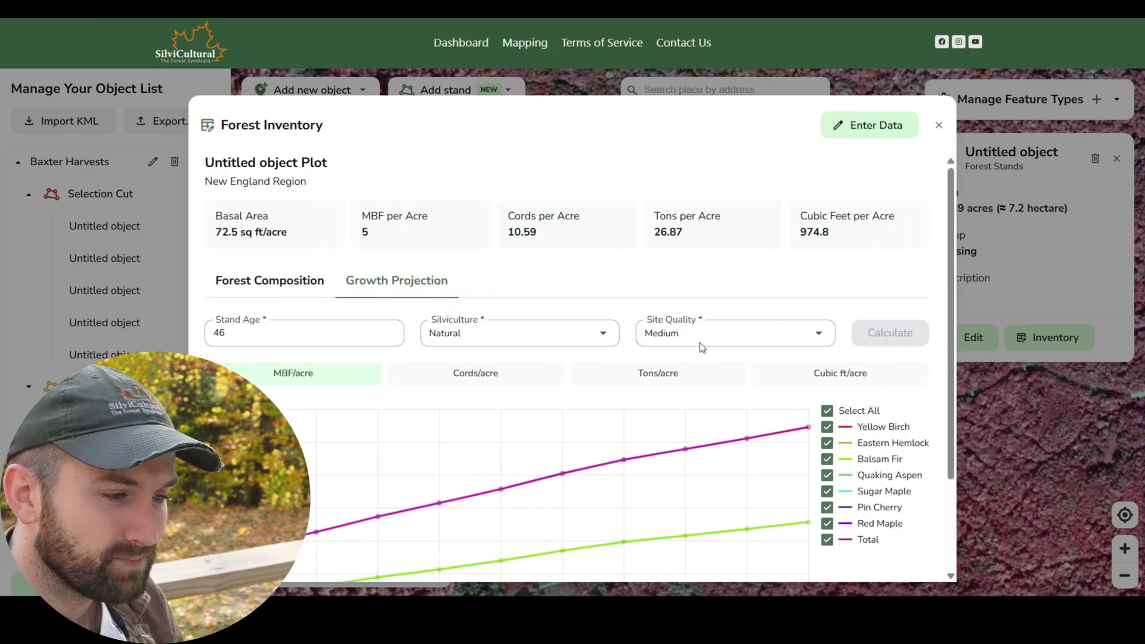
- Examine the growth projection in MBF and cords per acre, checking the Total line at its start and at year 50
scroll(703, 348, down, 2)
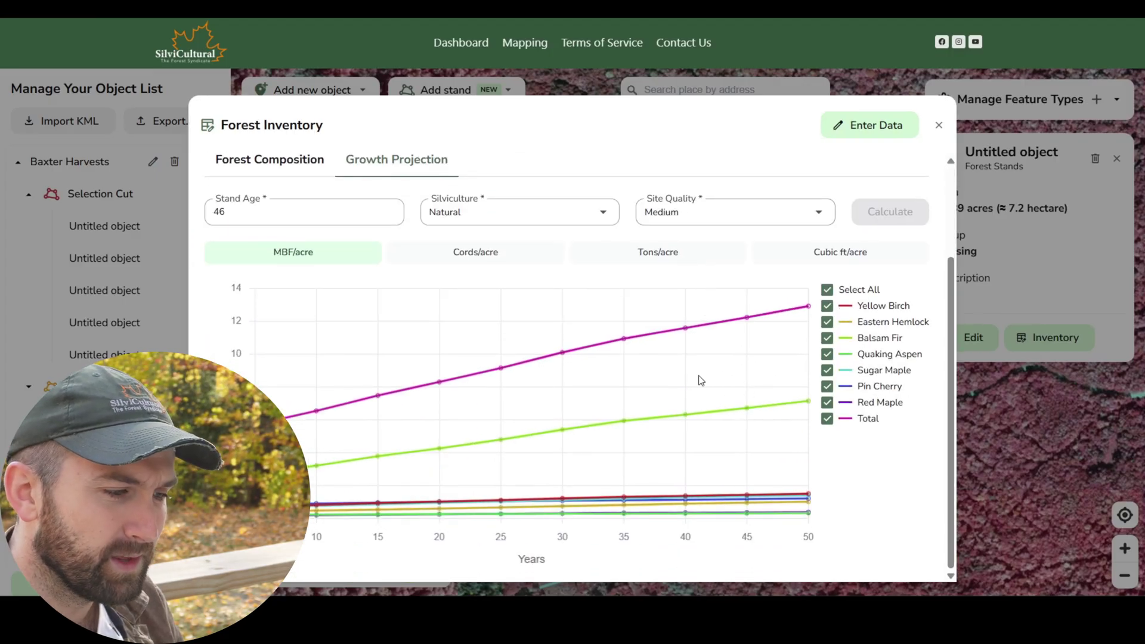
scroll(692, 383, up, 2)
scroll(673, 404, down, 2)
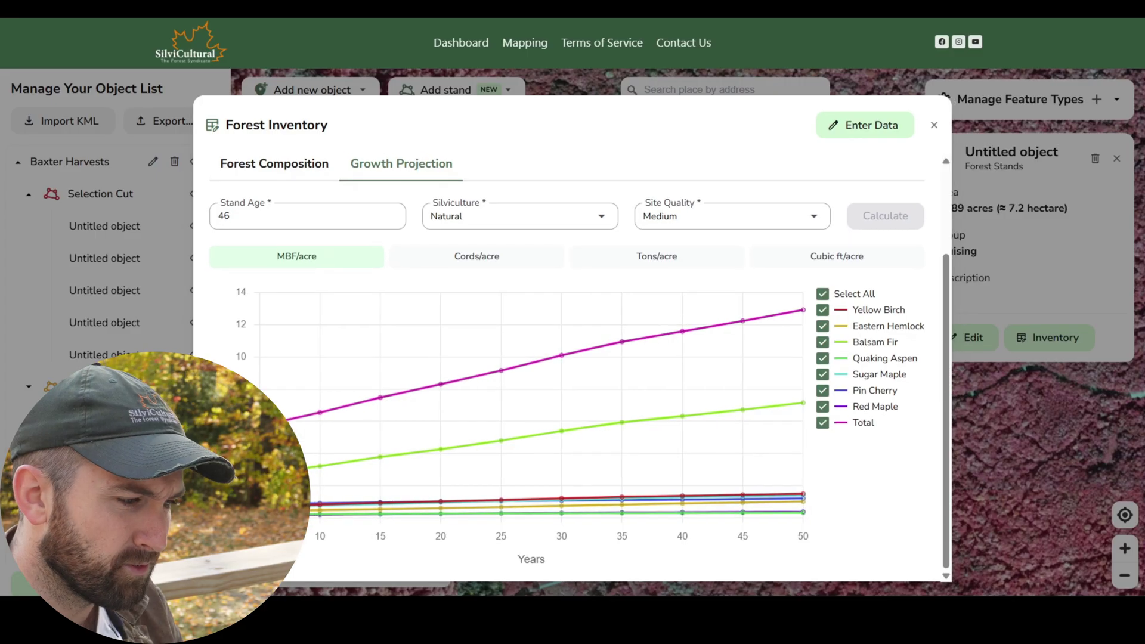
scroll(579, 369, up, 1)
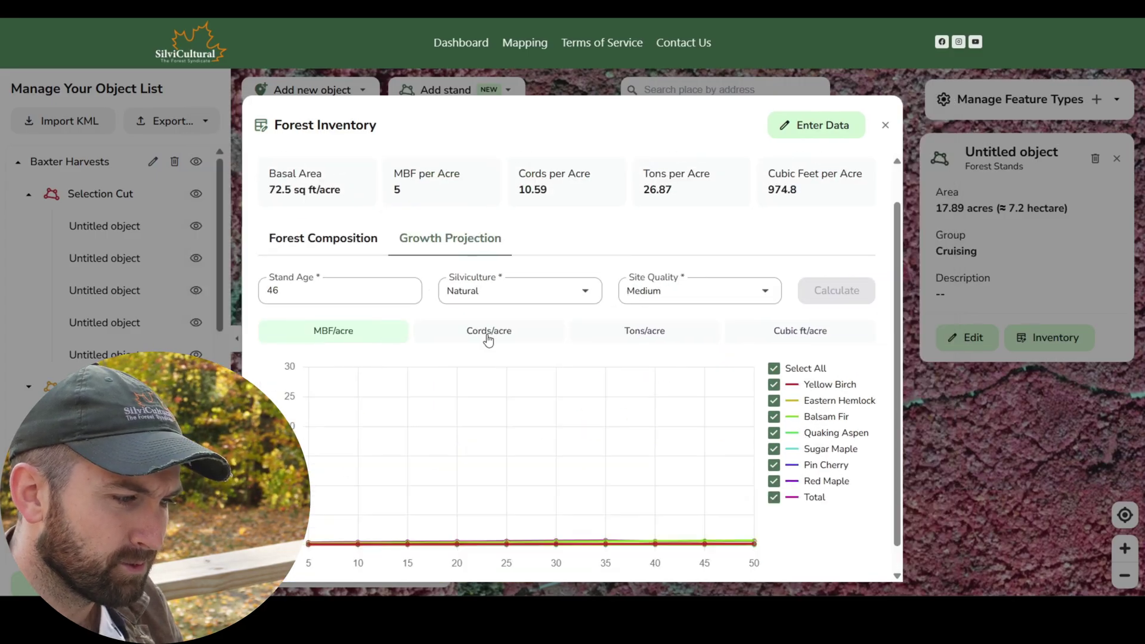
click(485, 331)
scroll(310, 449, down, 1)
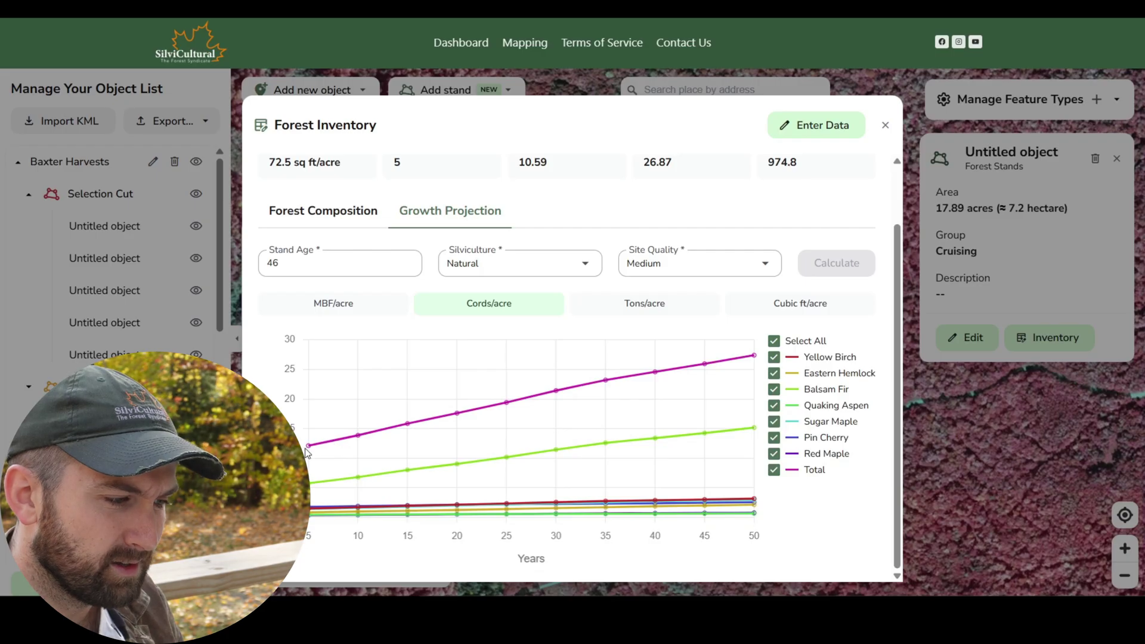
mouse_move(310, 450)
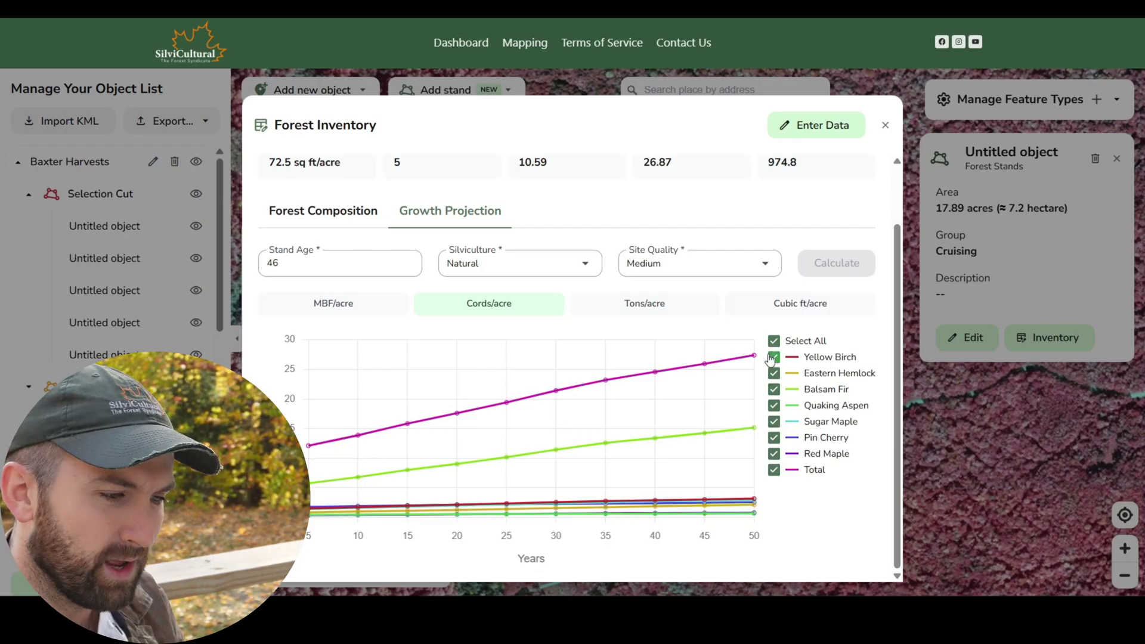
mouse_move(756, 362)
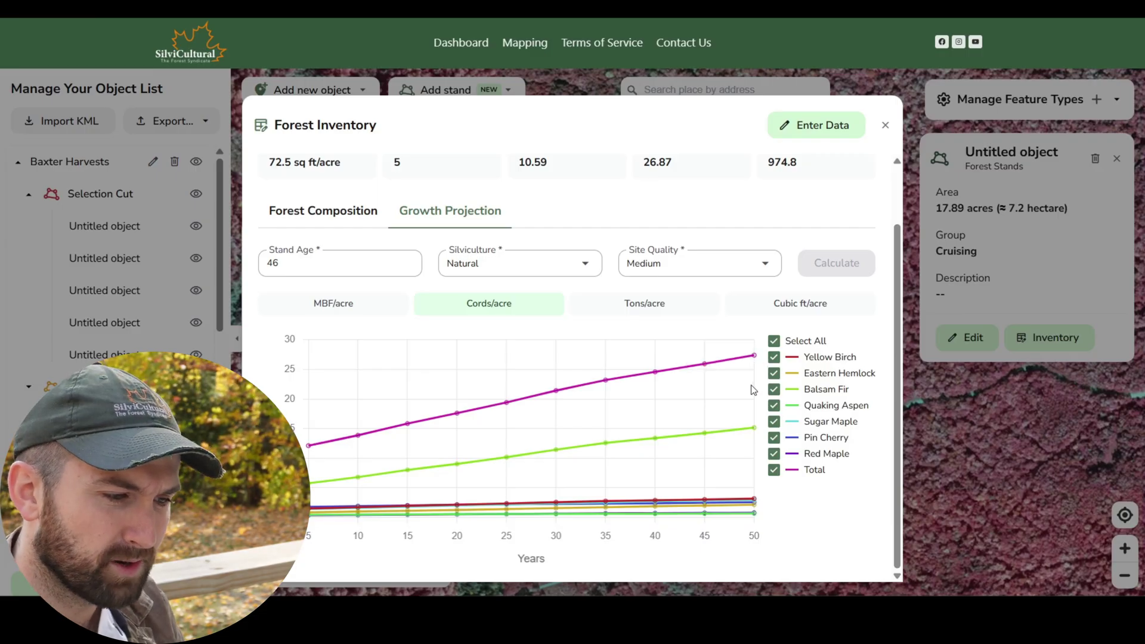
scroll(753, 390, up, 2)
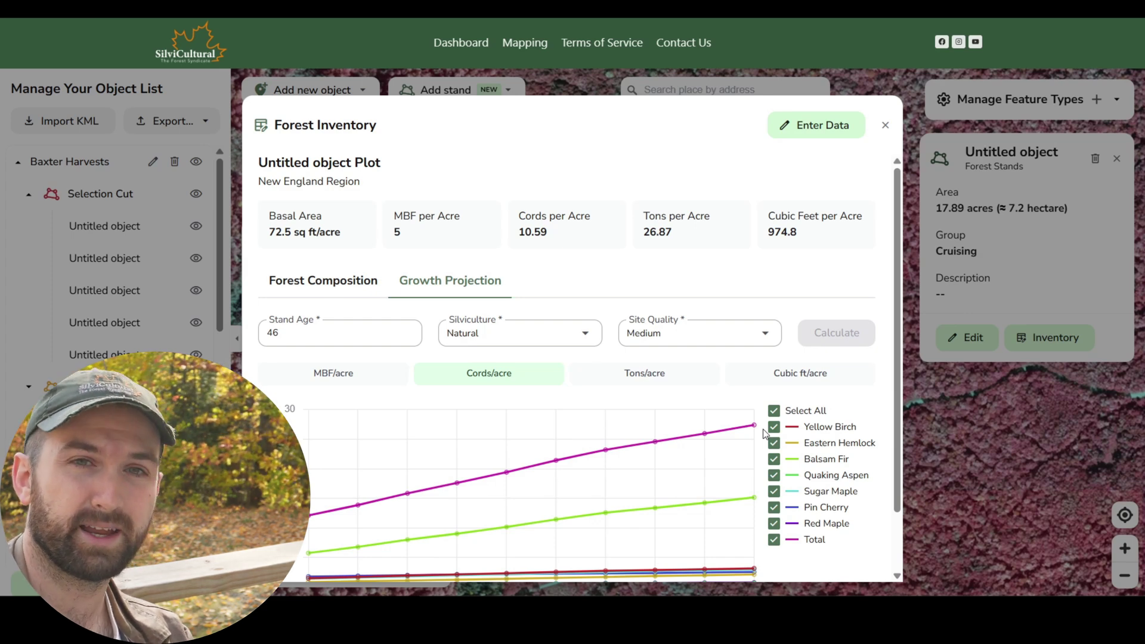
- Exclude the Total line from the projection chart and inspect the Balsam Fir projection at year 50
click(773, 539)
scroll(773, 539, down, 1)
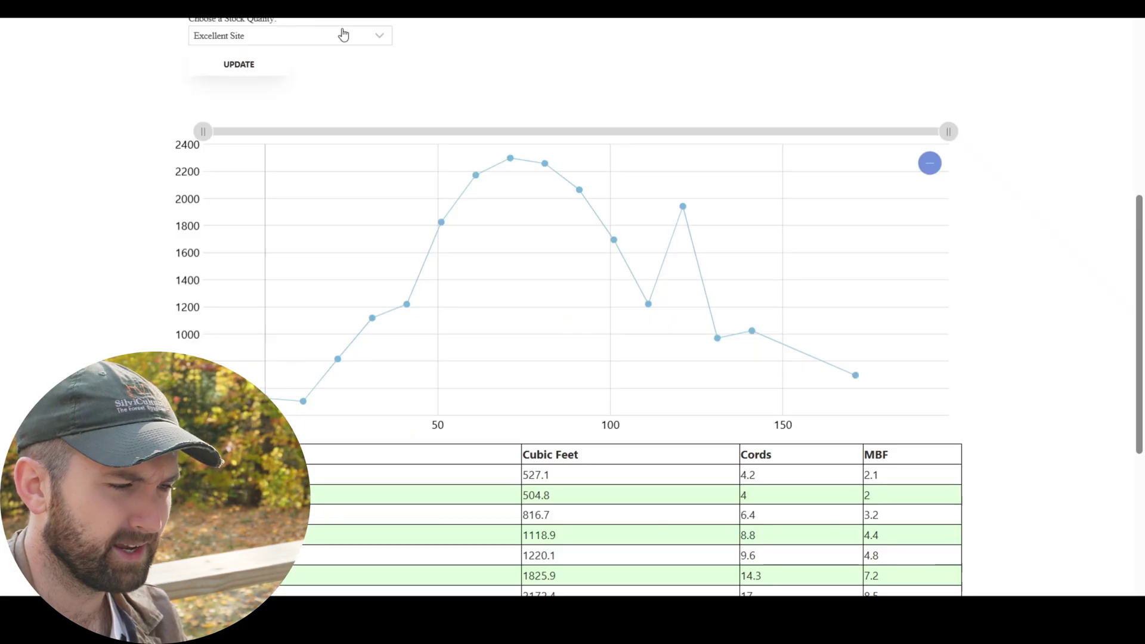
mouse_move(496, 162)
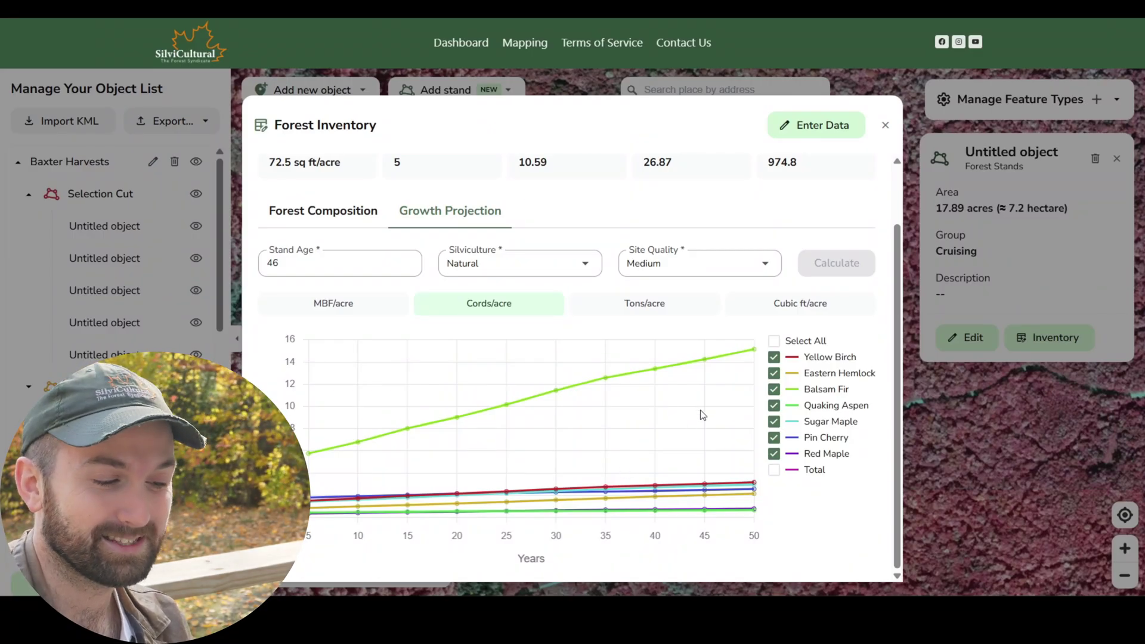
mouse_move(755, 355)
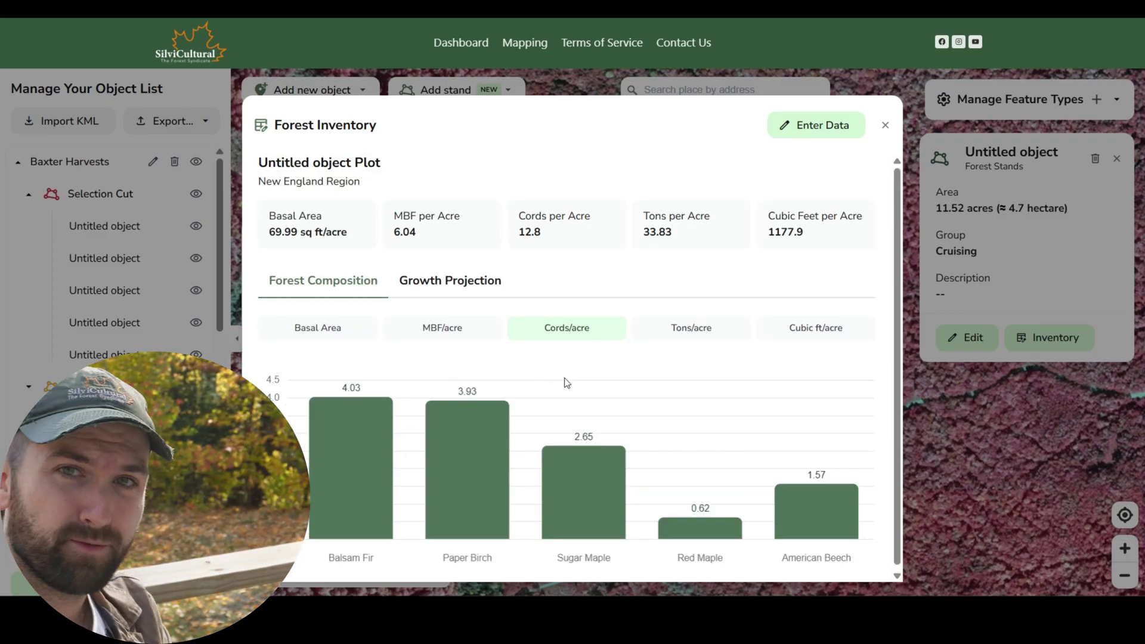
- Close the 11.52-acre stand's inventory, turn the Canopy Height layer back on, and compare both stands up close
click(887, 129)
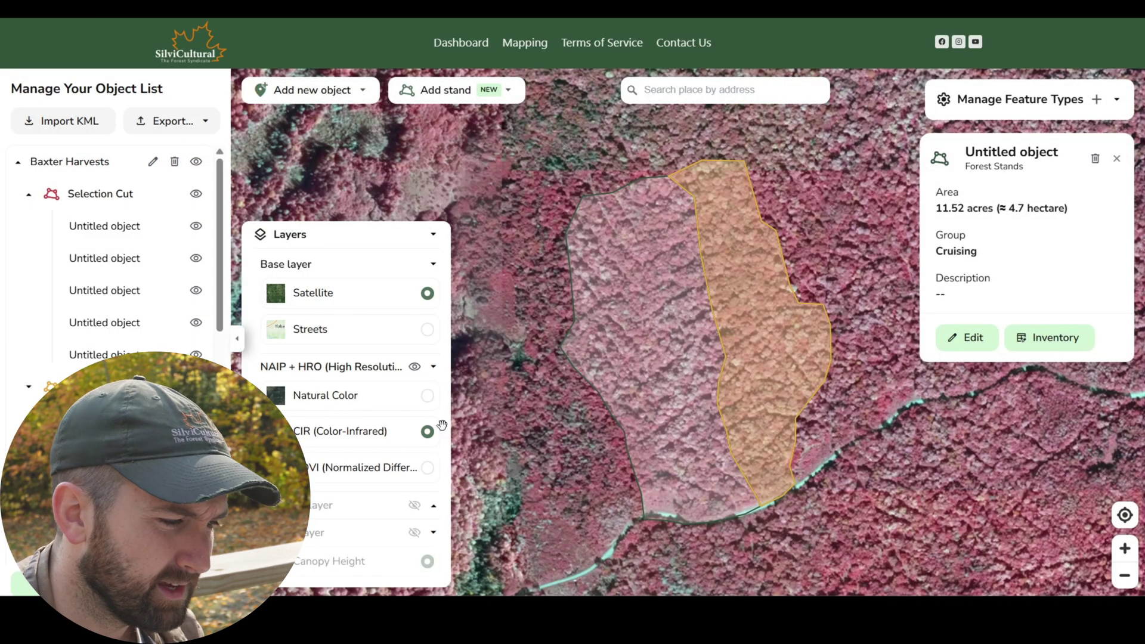
click(414, 531)
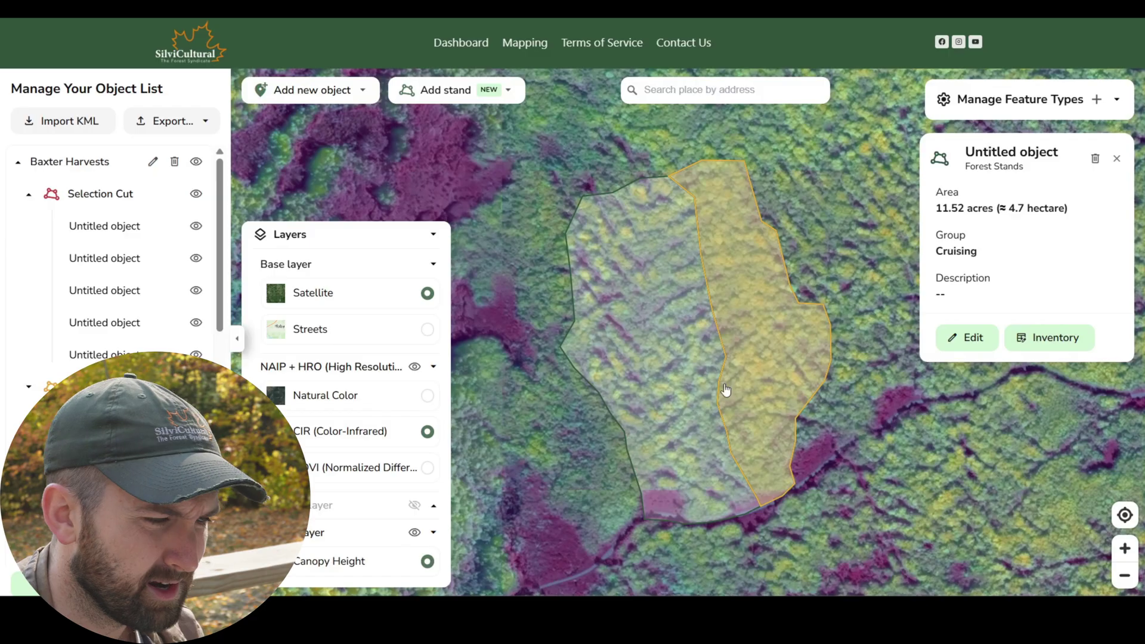
click(829, 241)
drag(903, 350, 871, 386)
scroll(759, 424, up, 4)
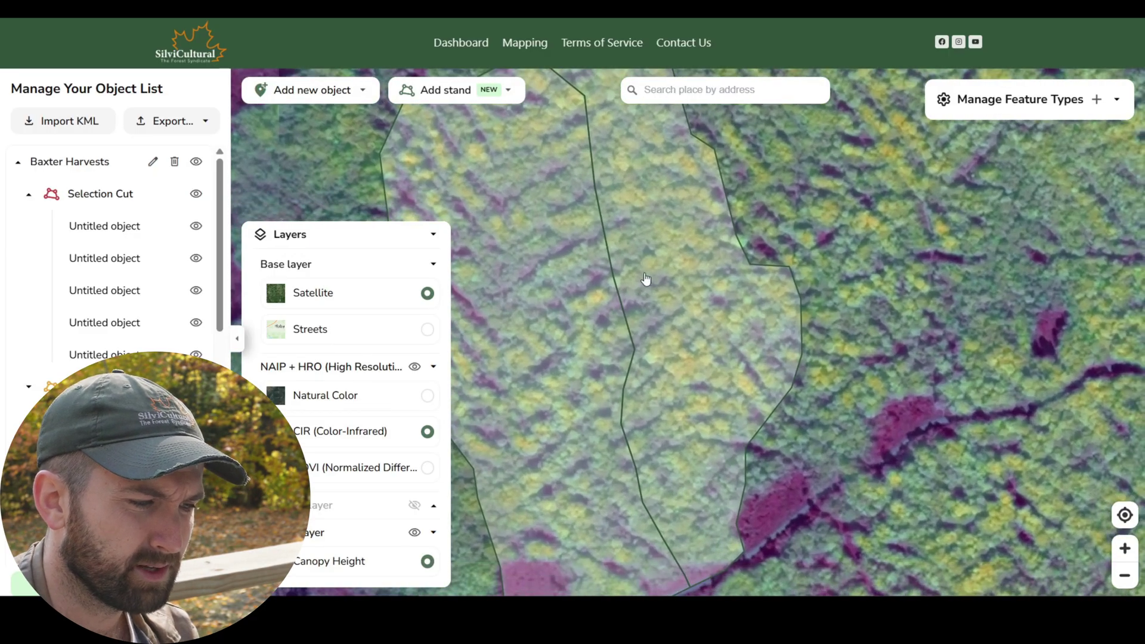
drag(646, 281, 723, 268)
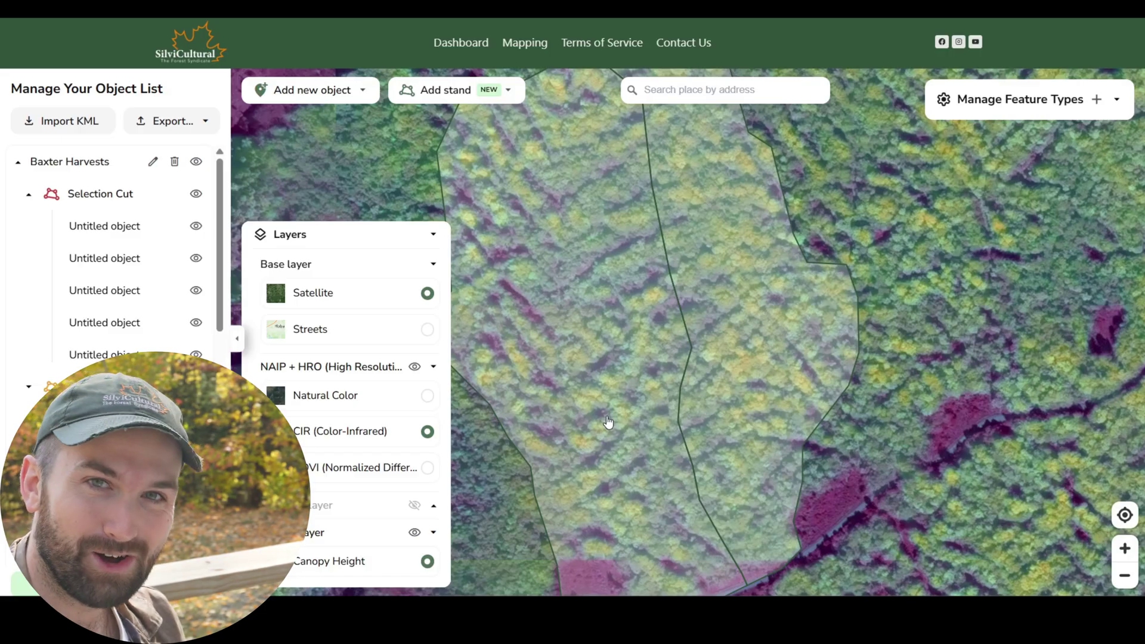
drag(878, 432, 865, 447)
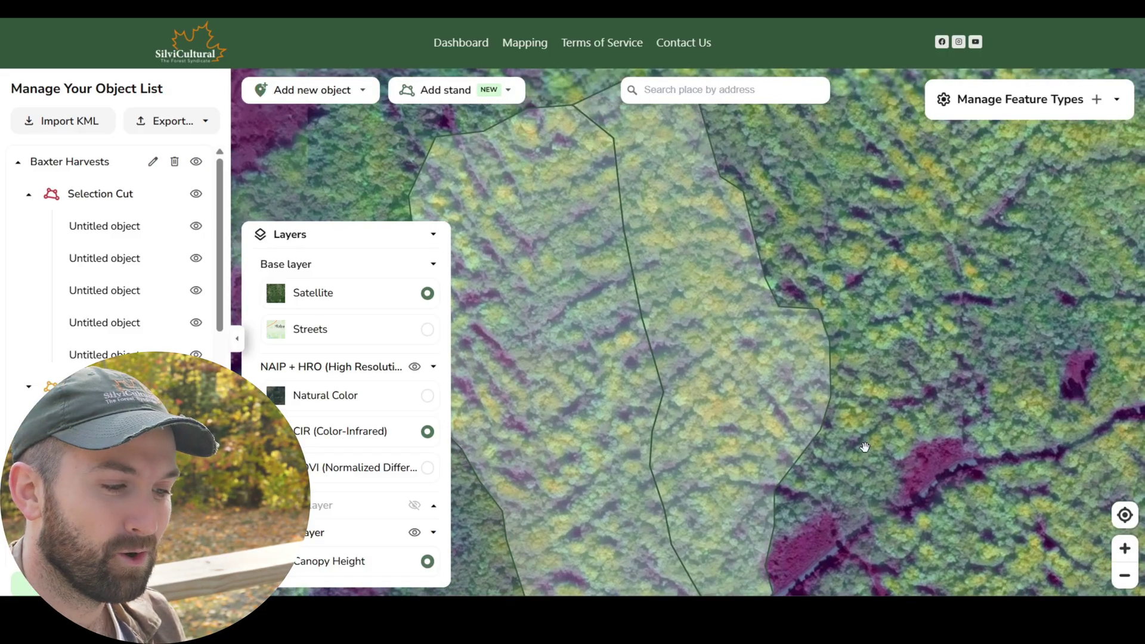
- Compare the forest composition summaries in the inventories of the 17.89-acre and 11.52-acre stands
click(602, 386)
click(1047, 337)
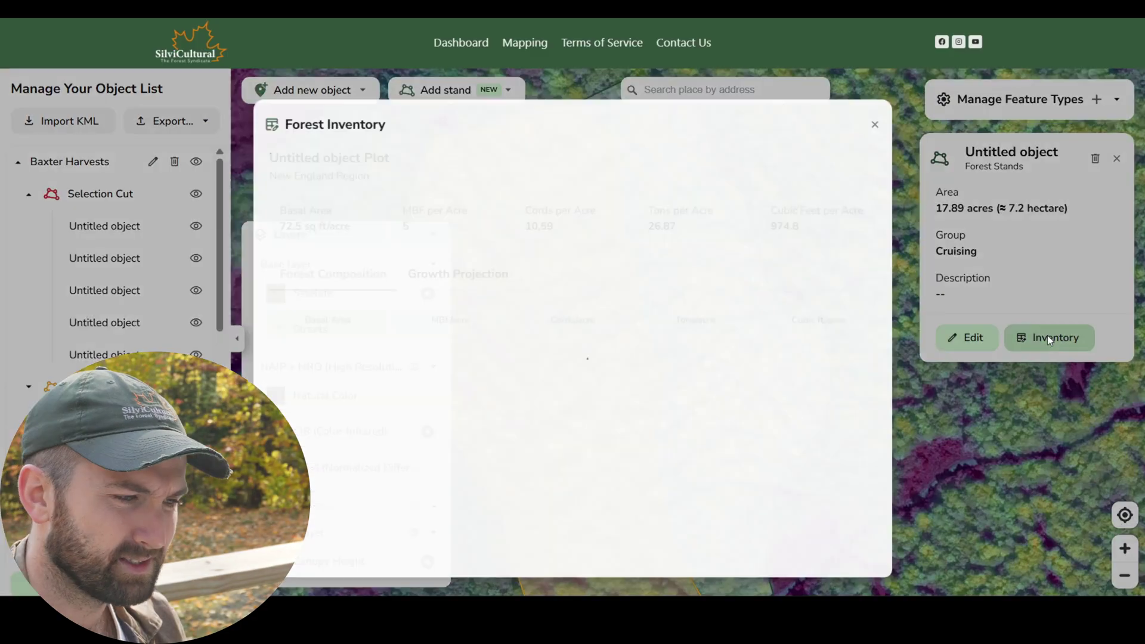
click(880, 125)
click(696, 327)
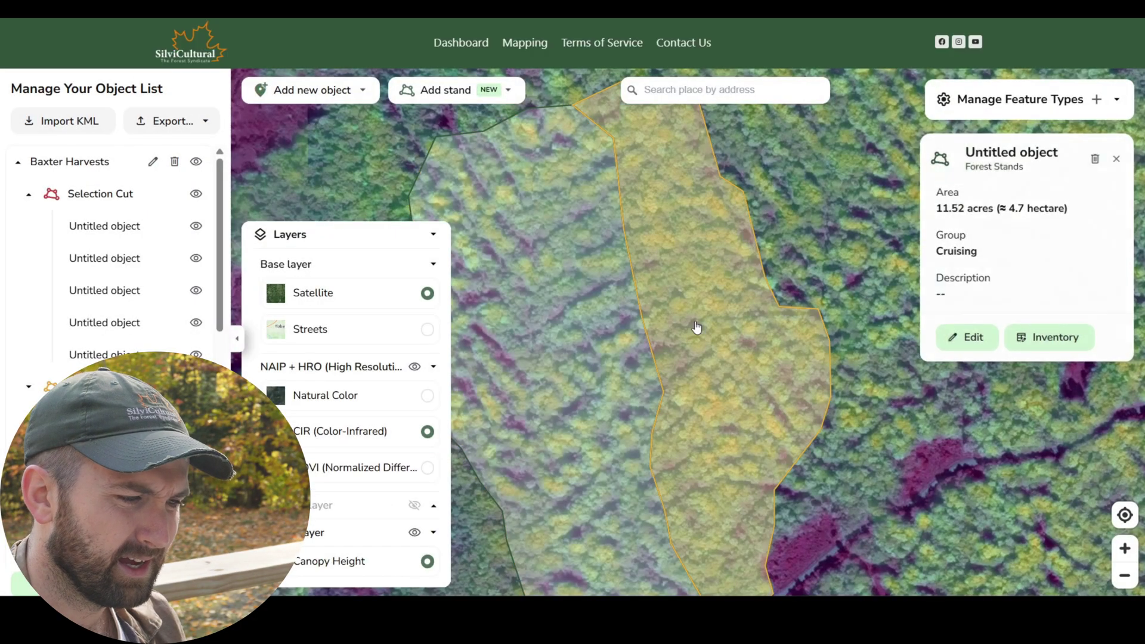
click(1050, 335)
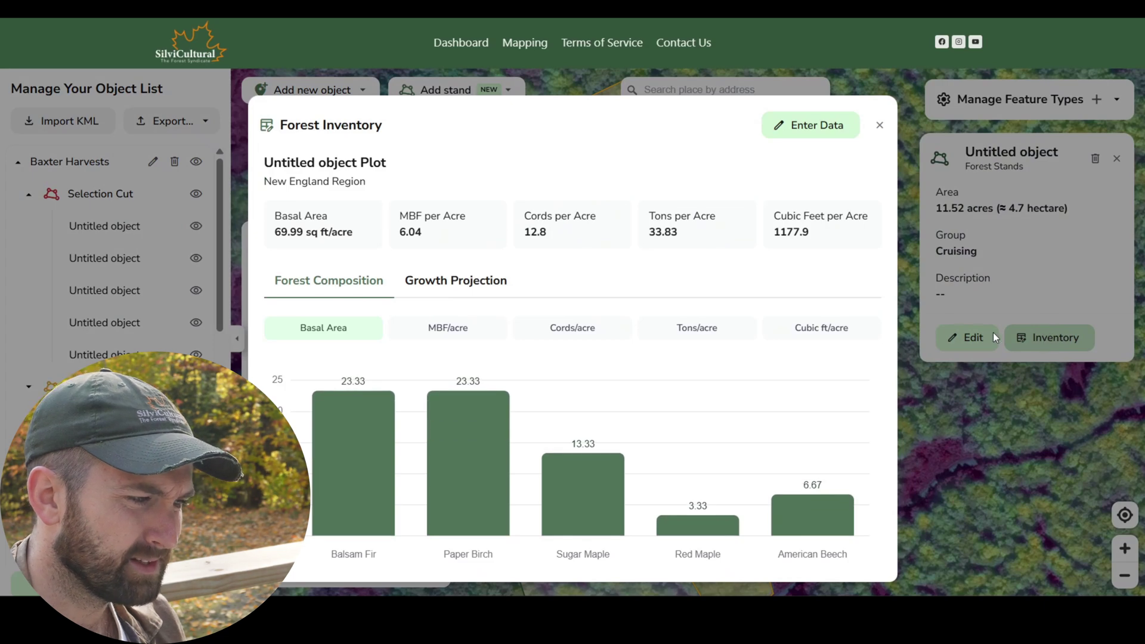
click(879, 124)
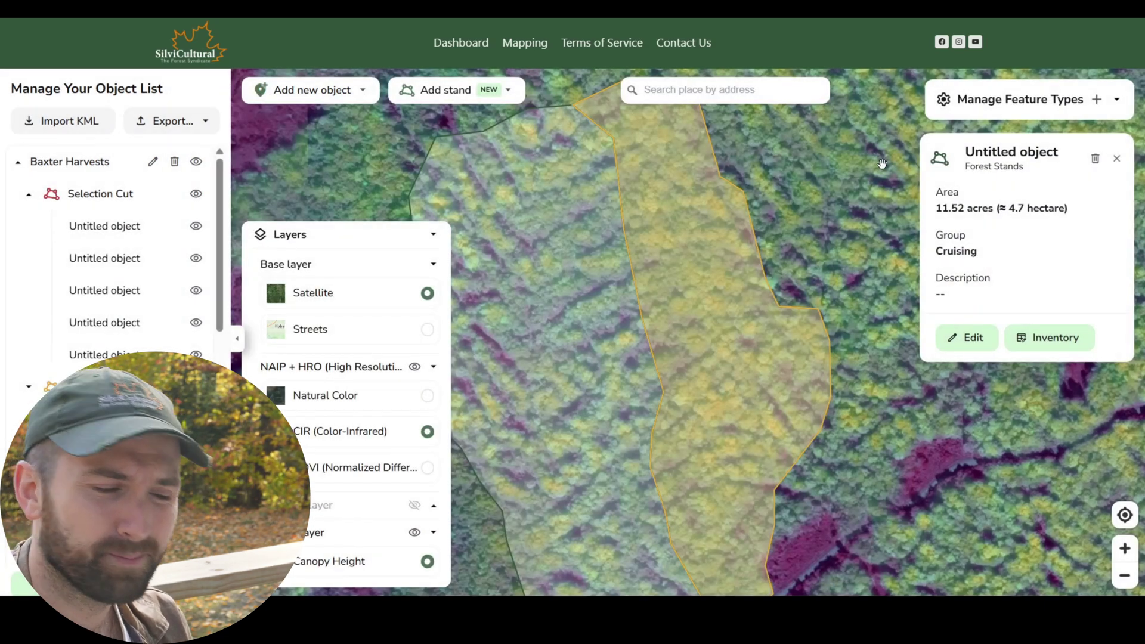
- Calculate the 11.52-acre stand's growth projection with stand age 43, Natural silviculture and Medium site quality
click(853, 257)
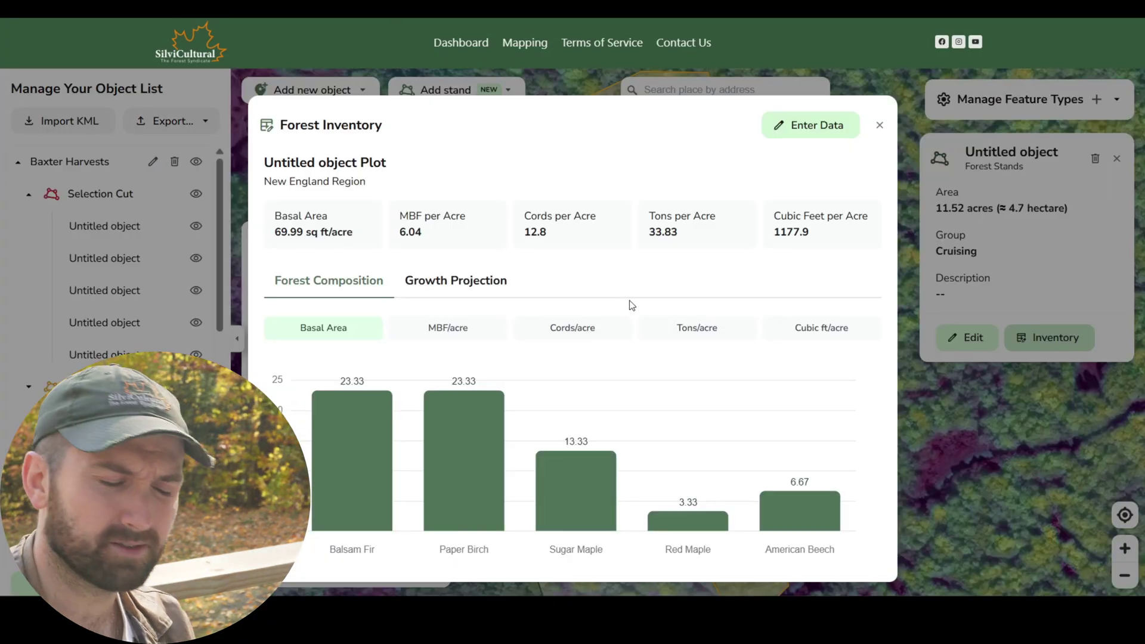
click(498, 292)
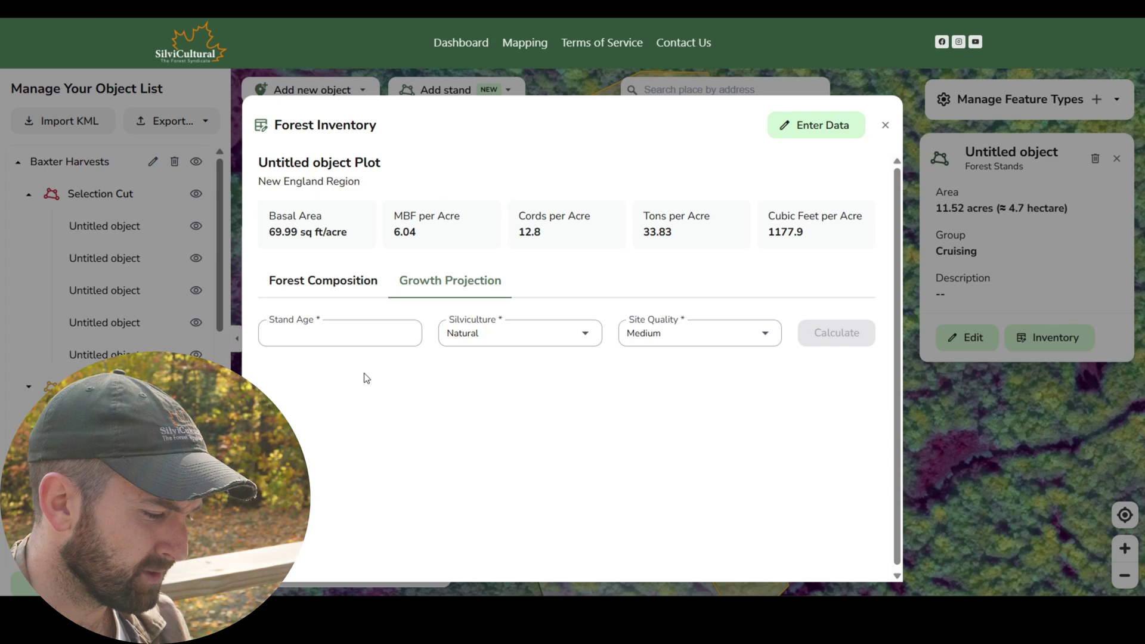
click(350, 339)
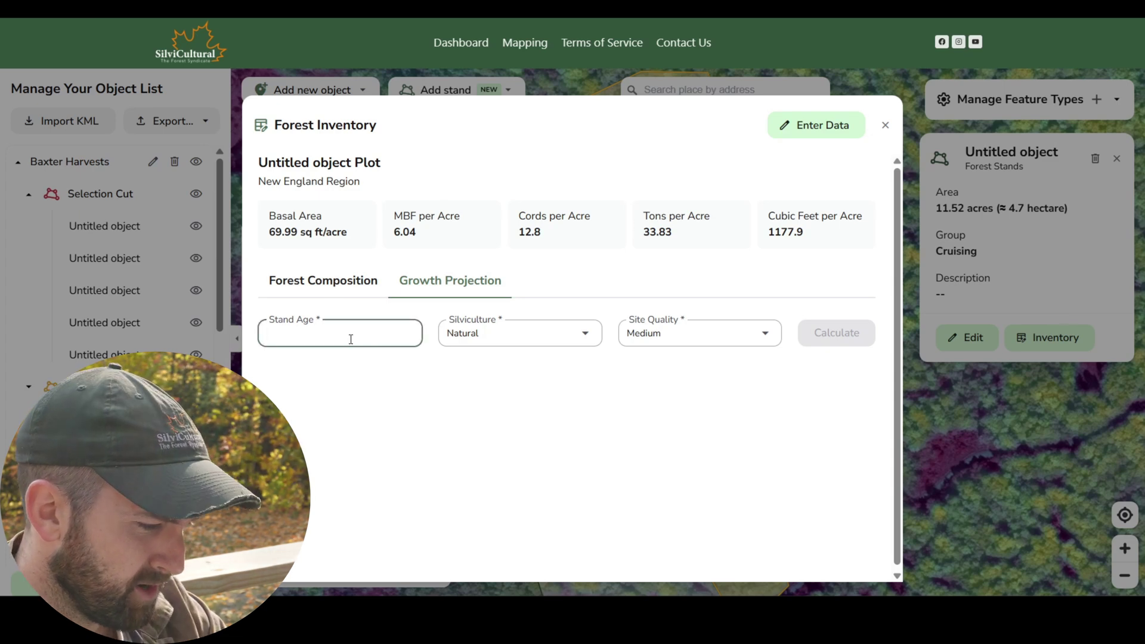
text(43)
click(562, 429)
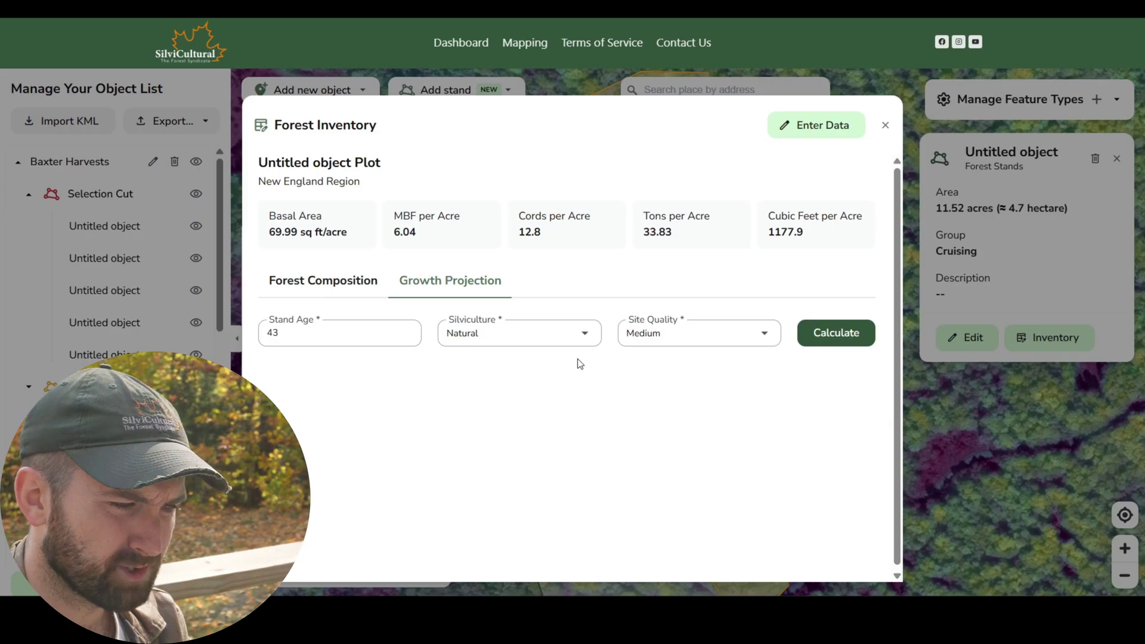
click(846, 335)
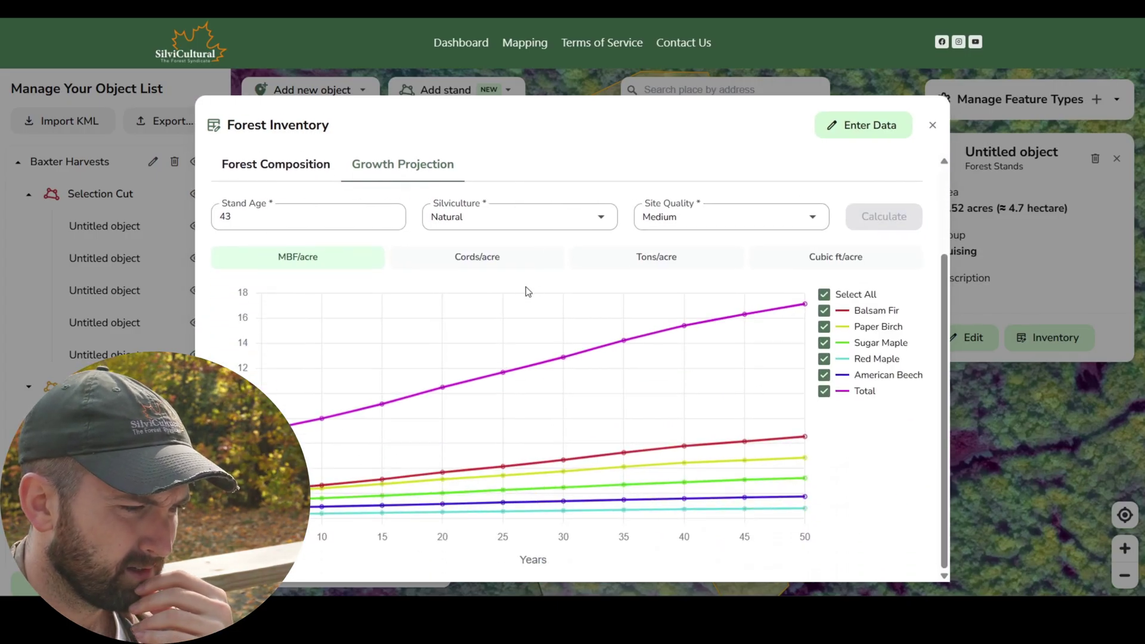
- Inspect the cords-per-acre projection's Total at year 50, exclude the Total line, and return to the map showing both stands
click(502, 264)
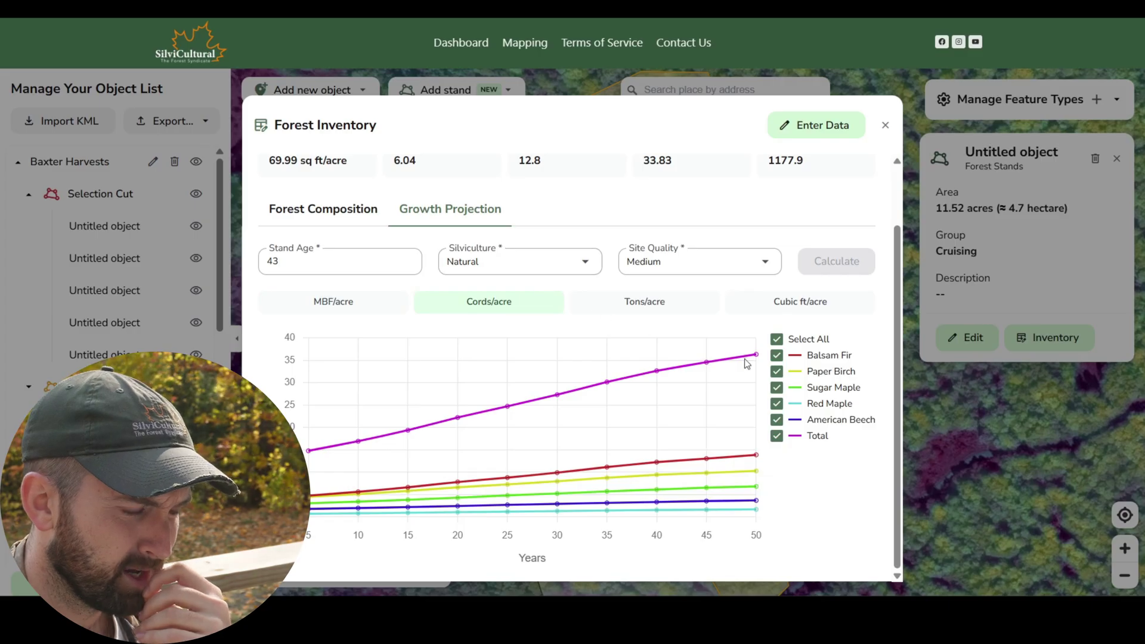
mouse_move(757, 356)
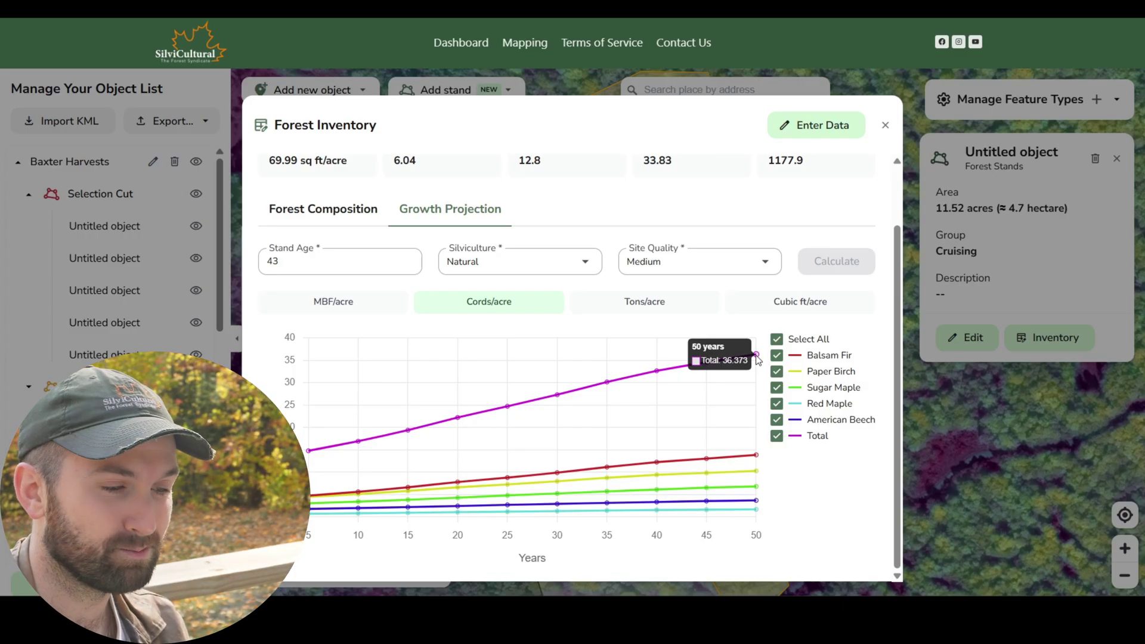
click(777, 436)
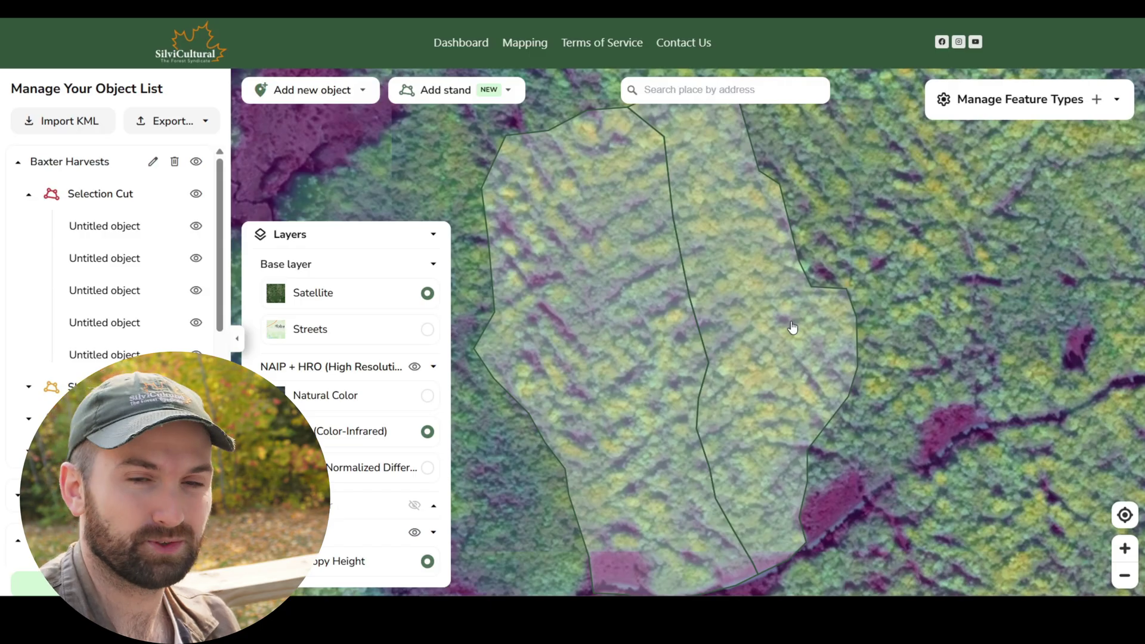
scroll(791, 327, down, 1)
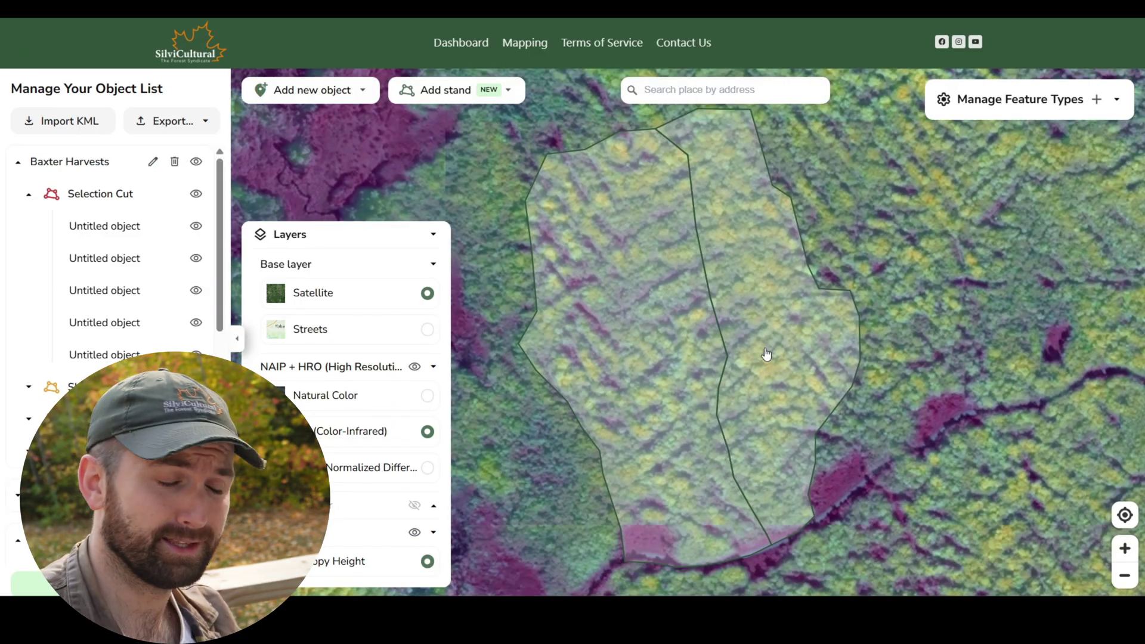